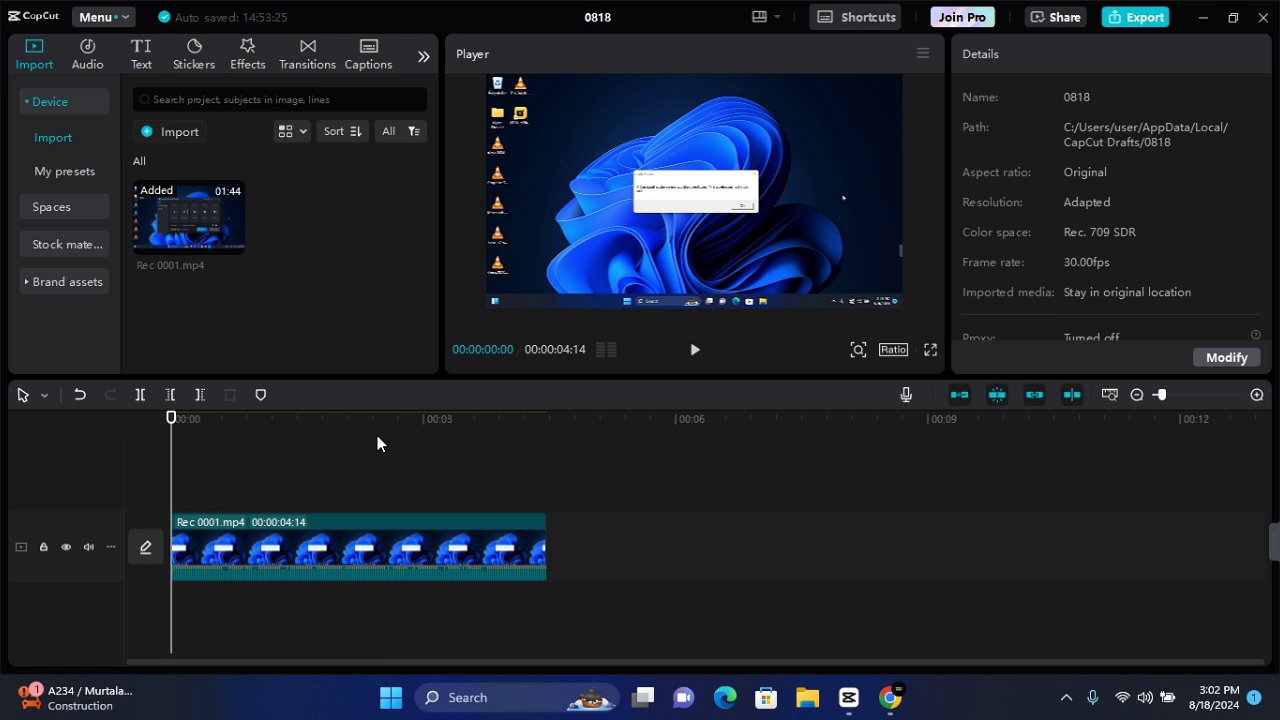
- Select the Rec 0001.mp4 clip and show its audio settings, with volume at 20.0dB
click(266, 551)
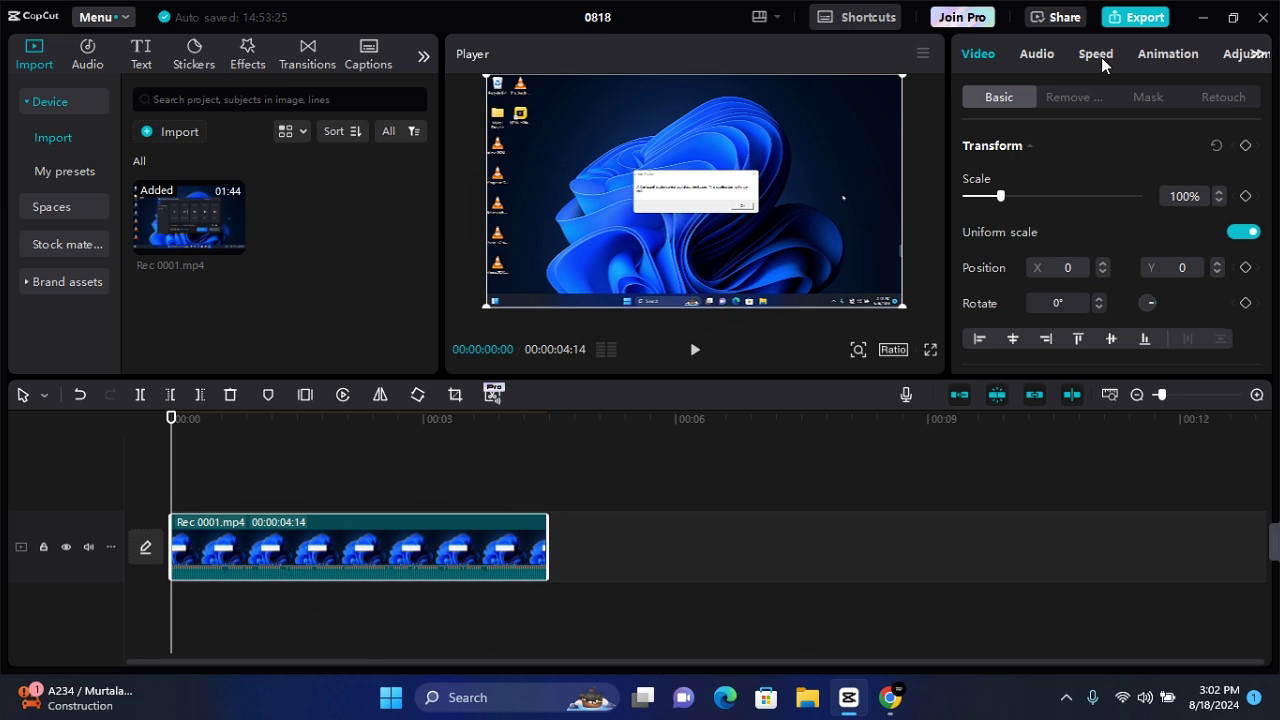
click(1032, 51)
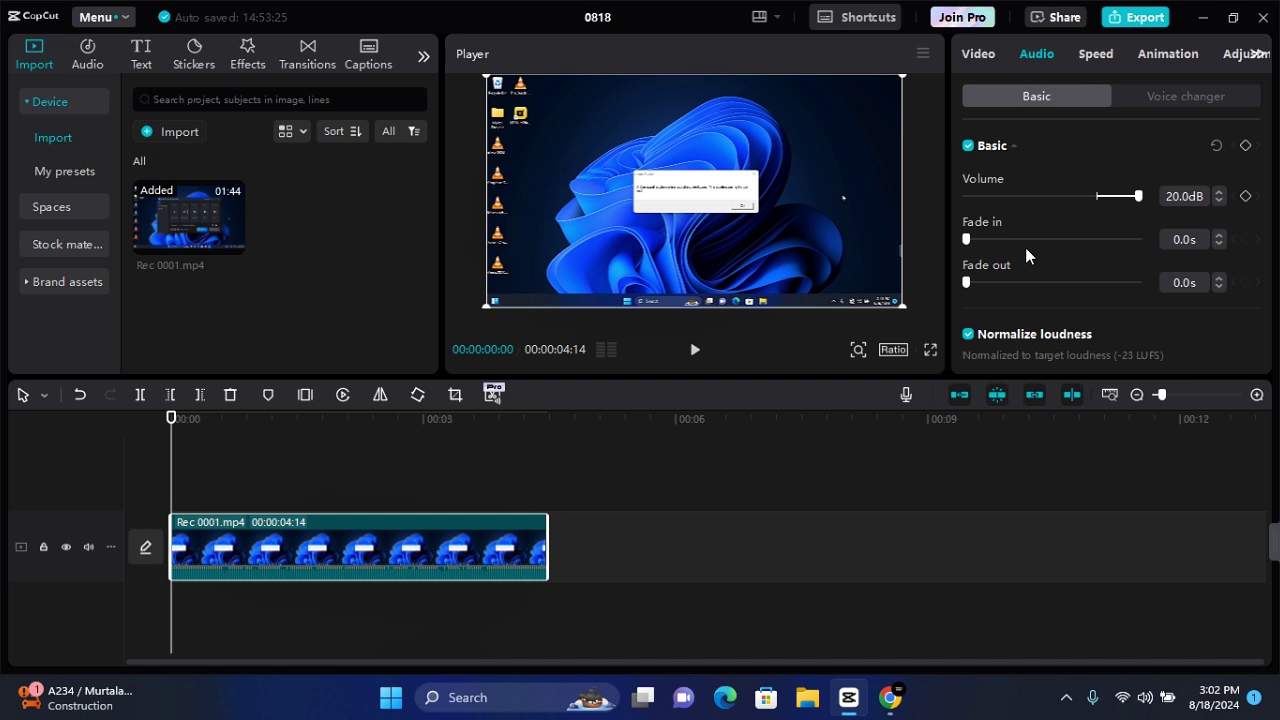
- Separate the clip's audio, toggle Normalize loudness off and on, then undo the separation
key(ctrl+shift+s)
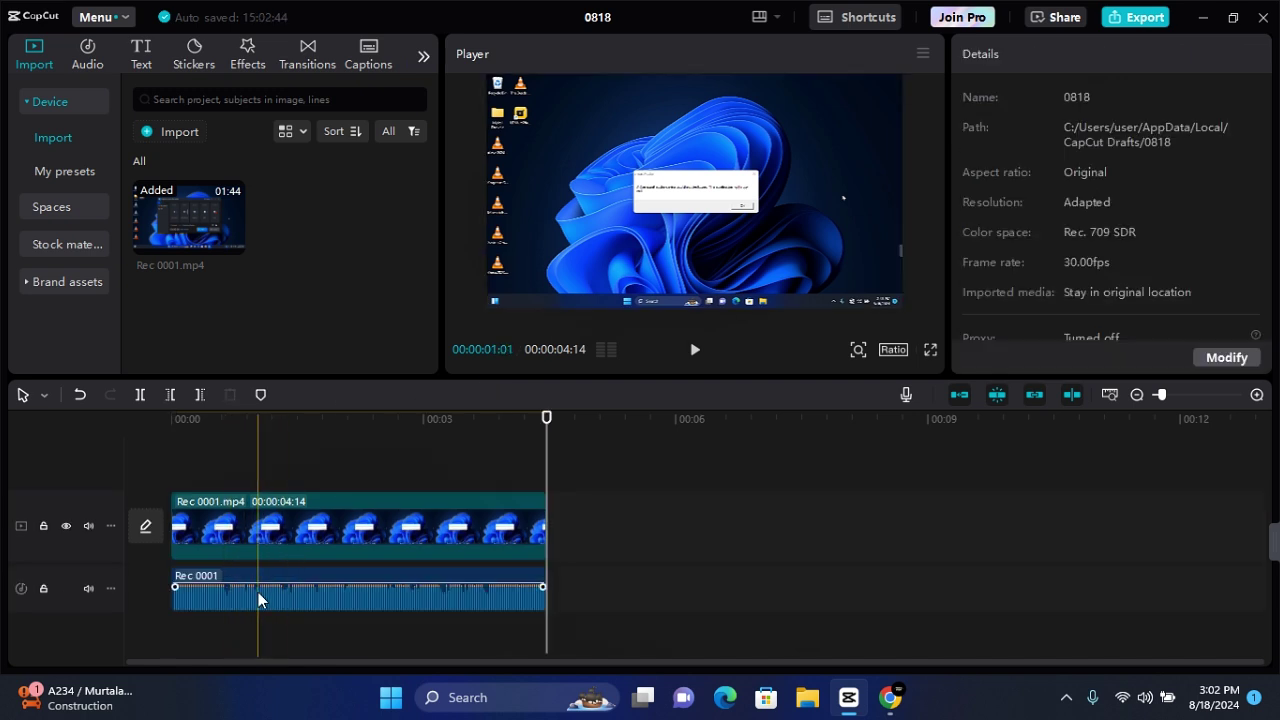
click(349, 591)
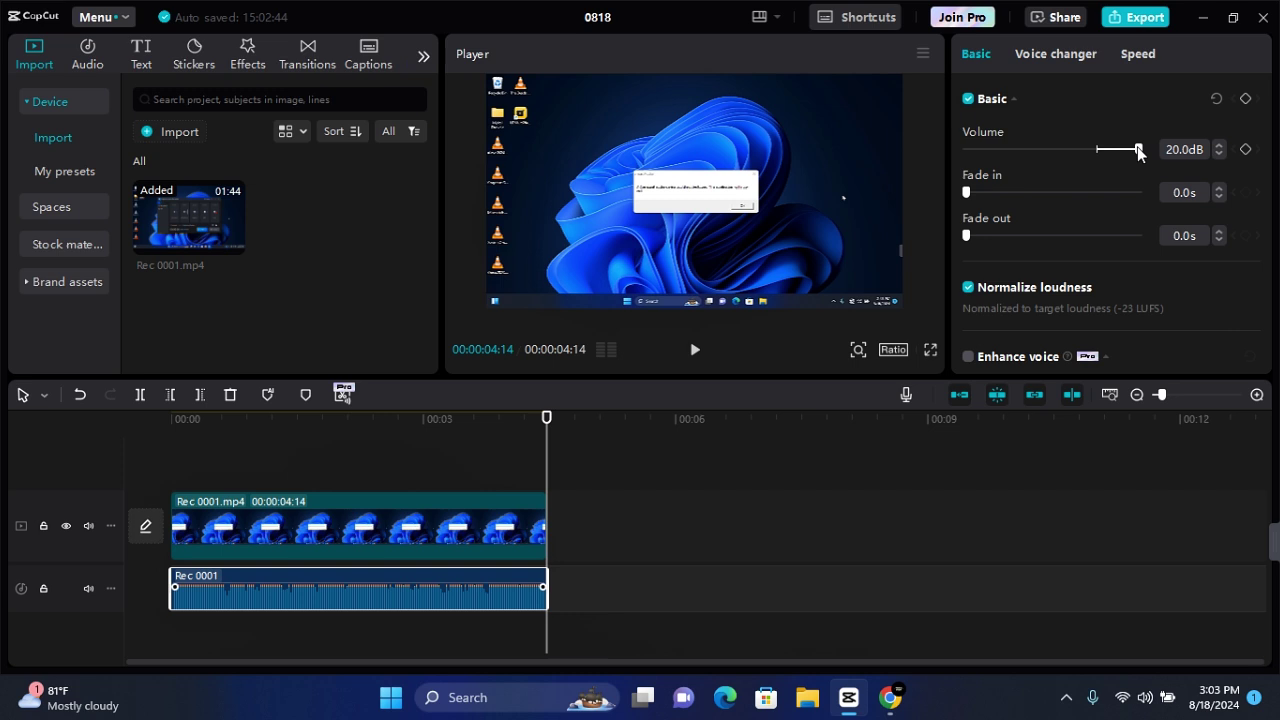
click(1050, 287)
scroll(1056, 285, down, 1)
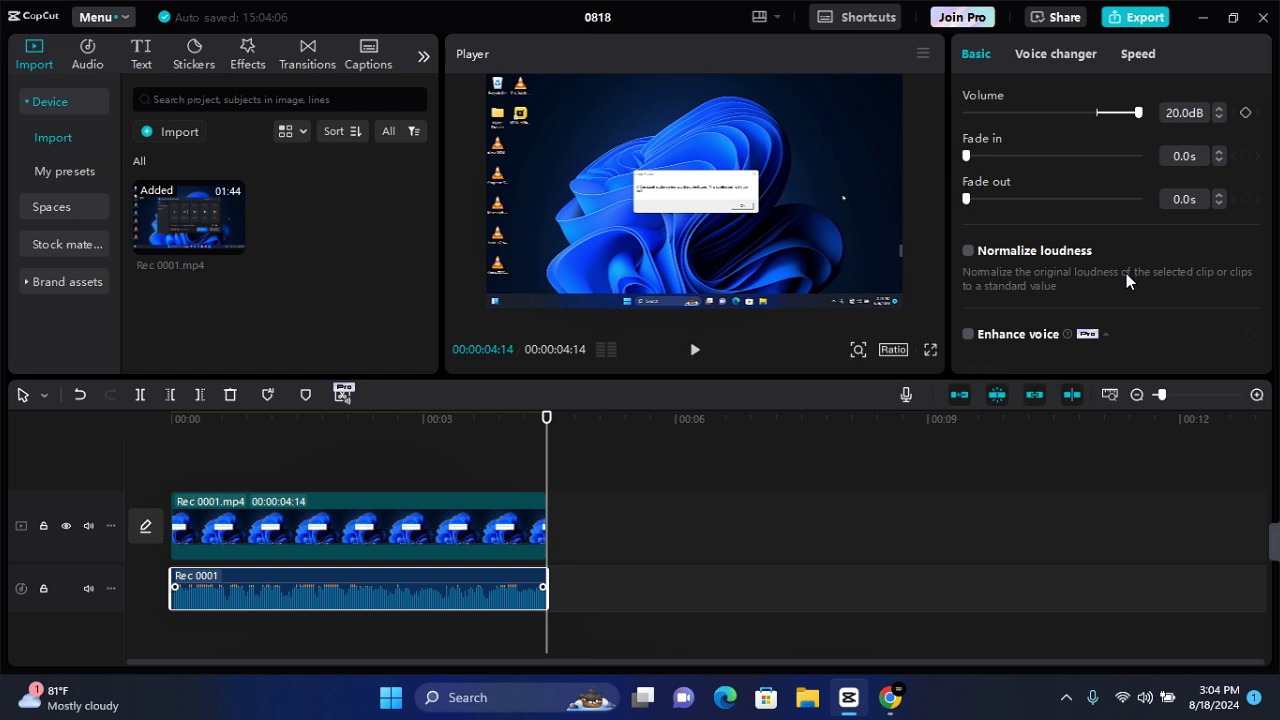
click(1210, 277)
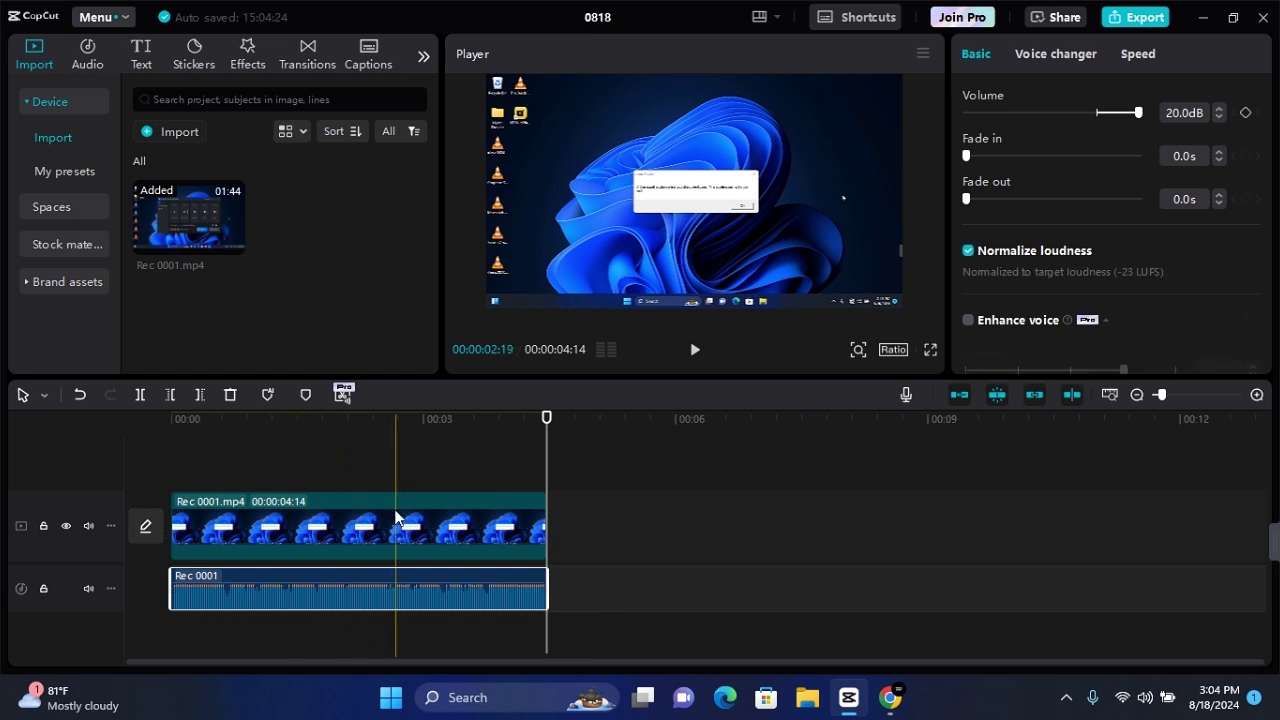
key(ctrl+z)
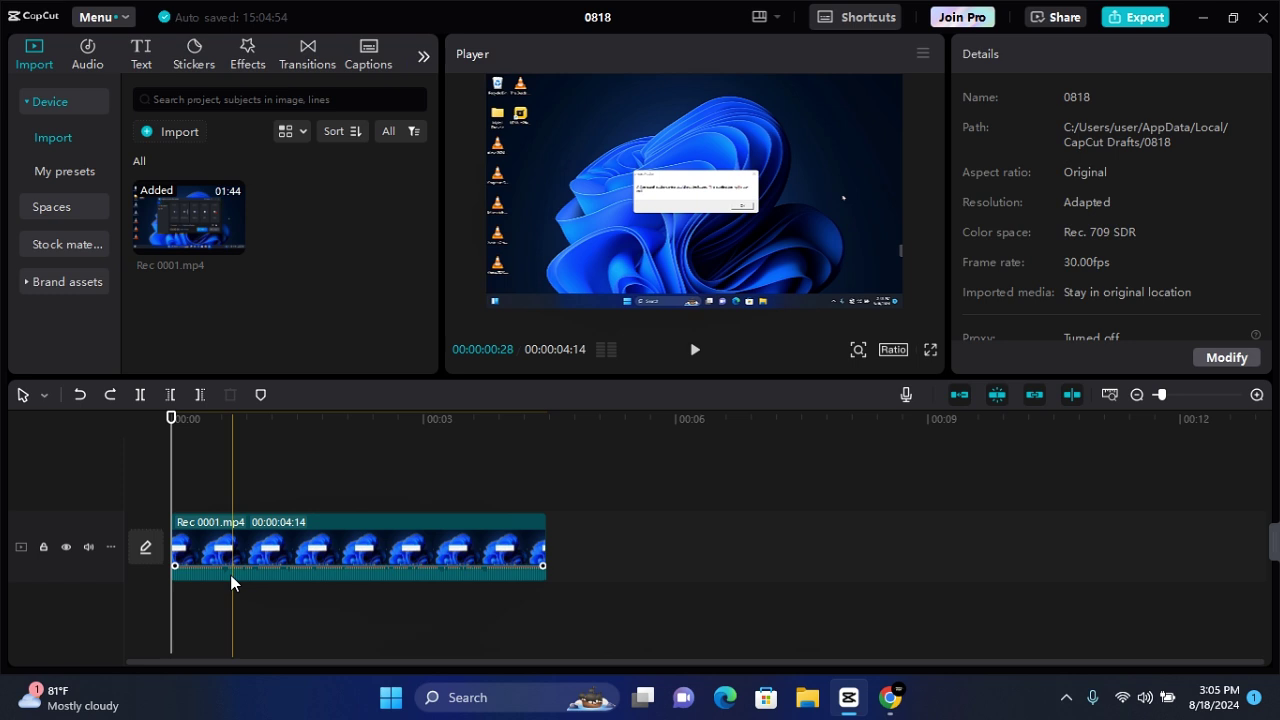
- Play the recording back from the start
click(314, 541)
key(Up)
click(697, 355)
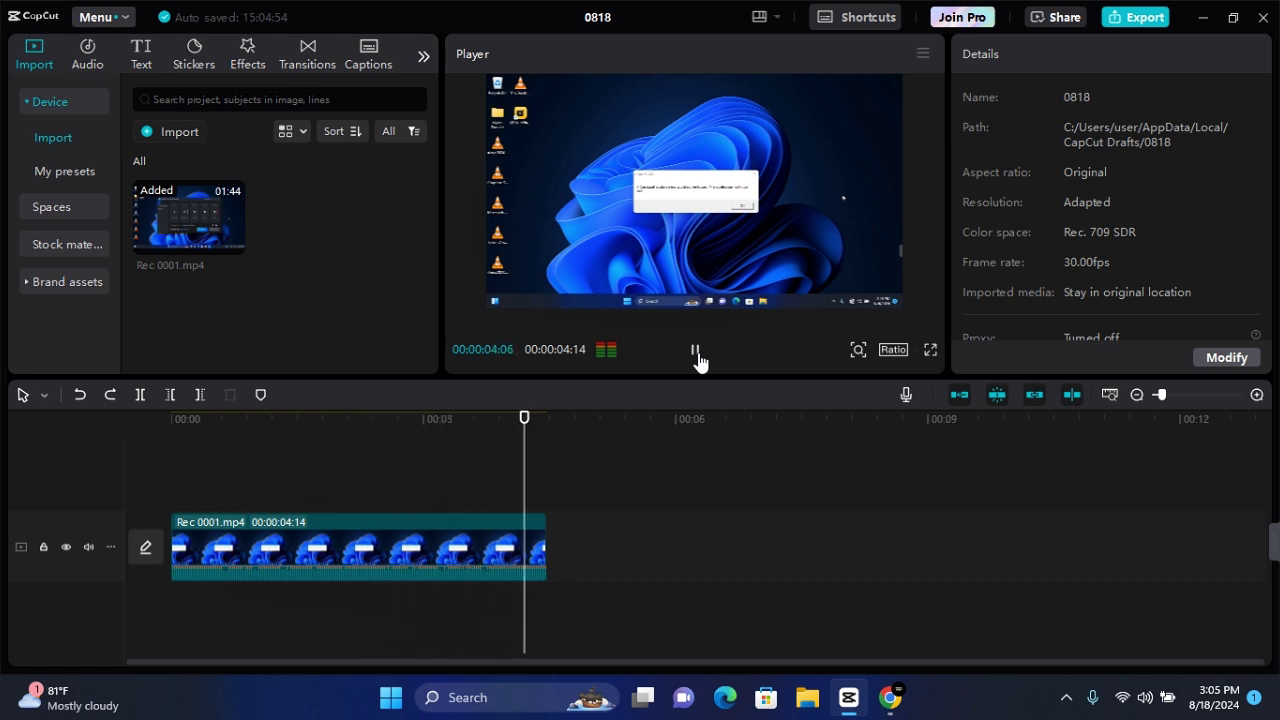
- Detach the audio onto its own track, enable Enhance voice at 75, and replay from the start
key(ctrl+shift+s)
click(1122, 229)
scroll(1122, 180, down, 2)
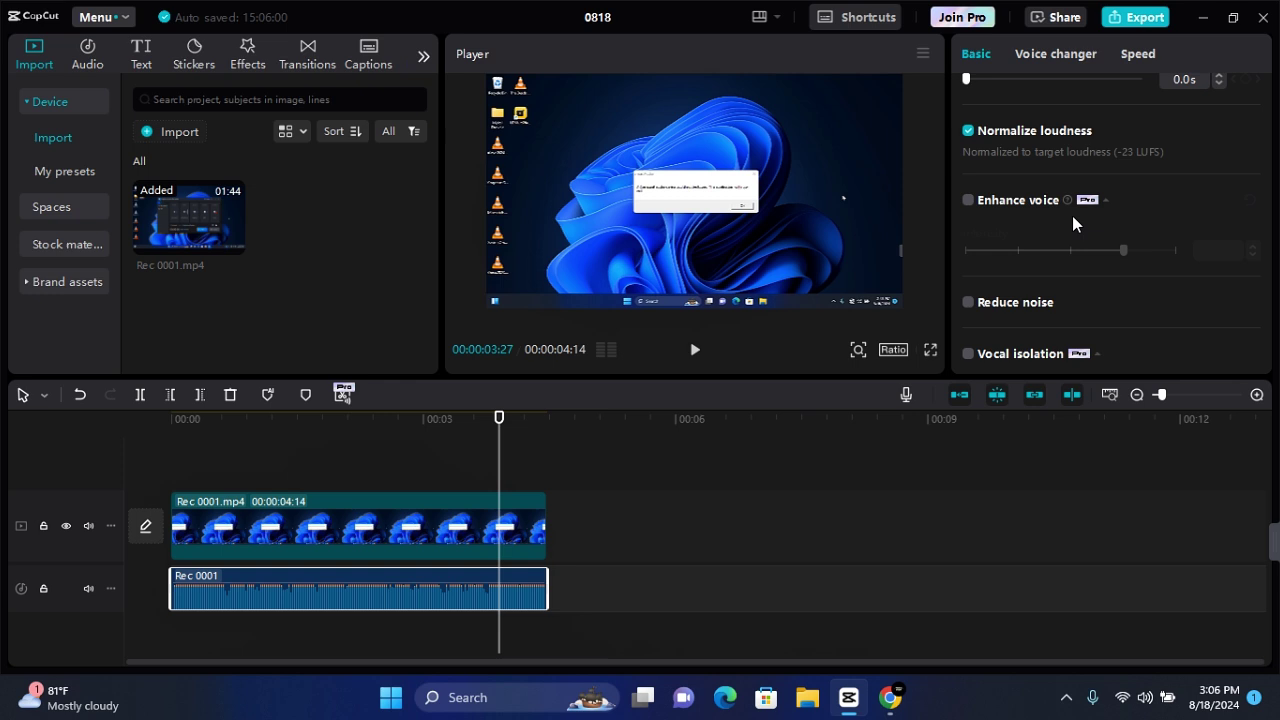
click(968, 201)
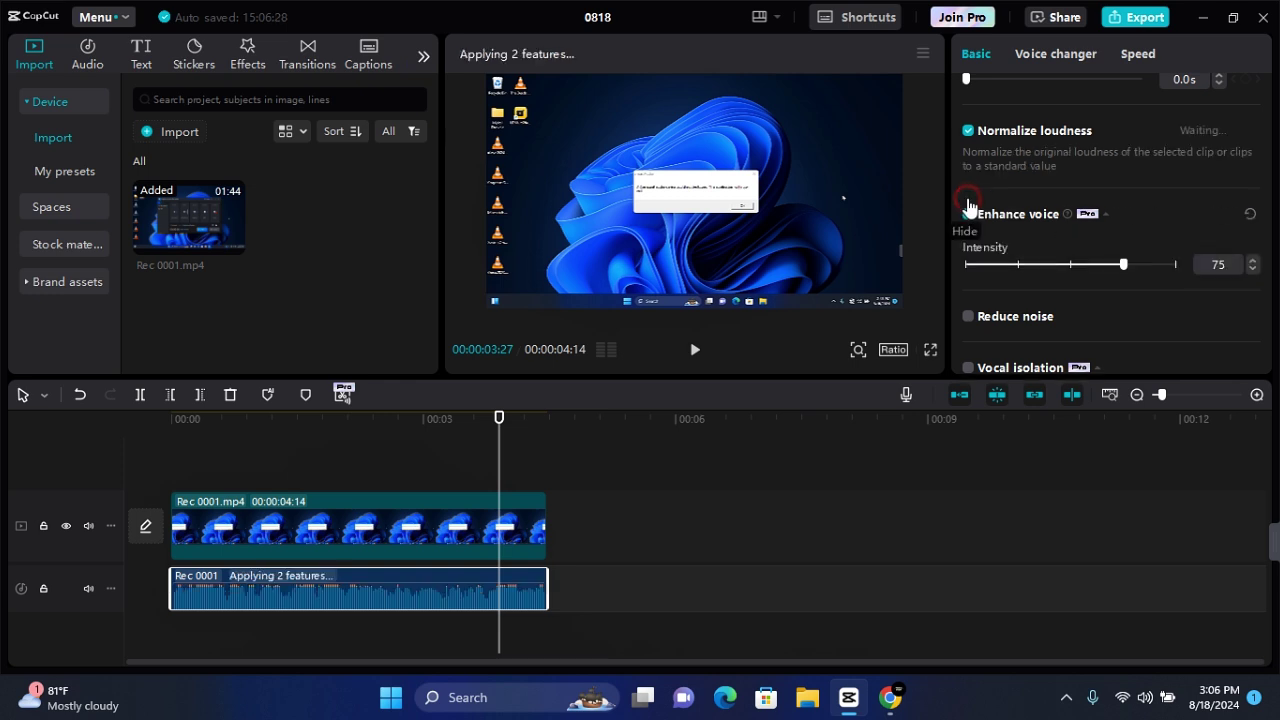
click(176, 423)
click(695, 350)
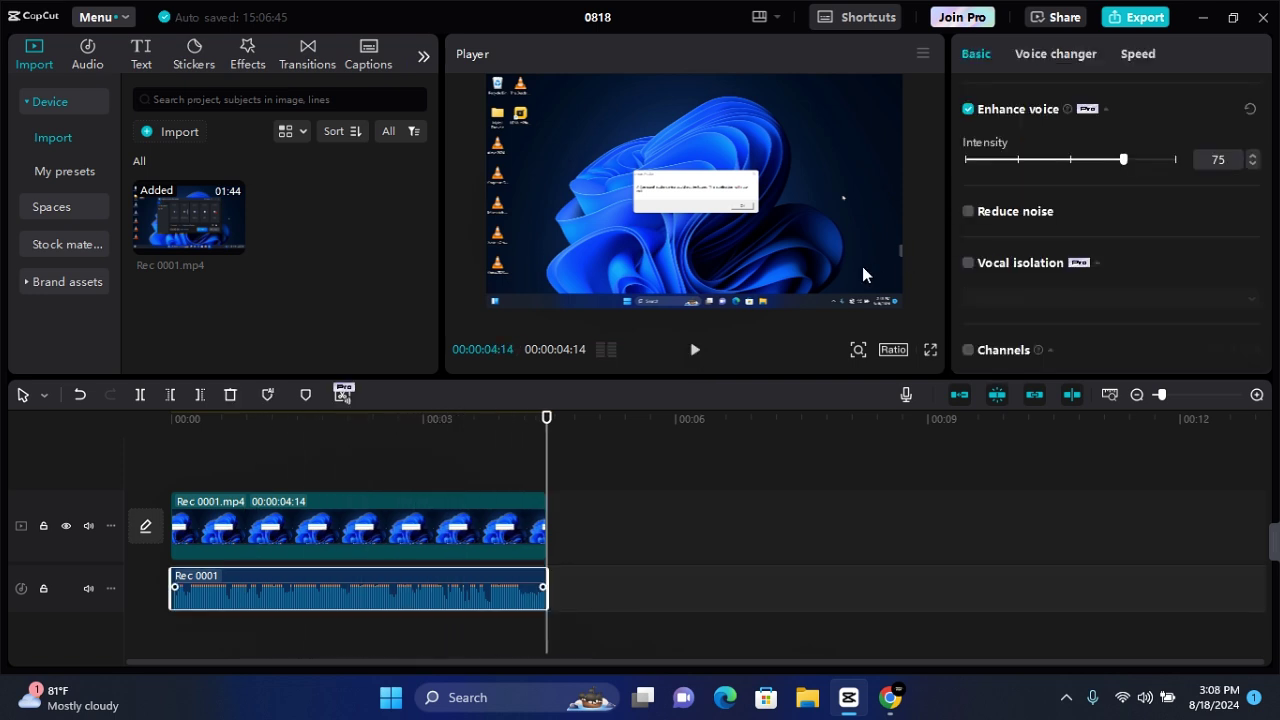
- Turn on Reduce noise and Vocal isolation (Keep vocal), then replay the processed audio
click(968, 211)
click(969, 264)
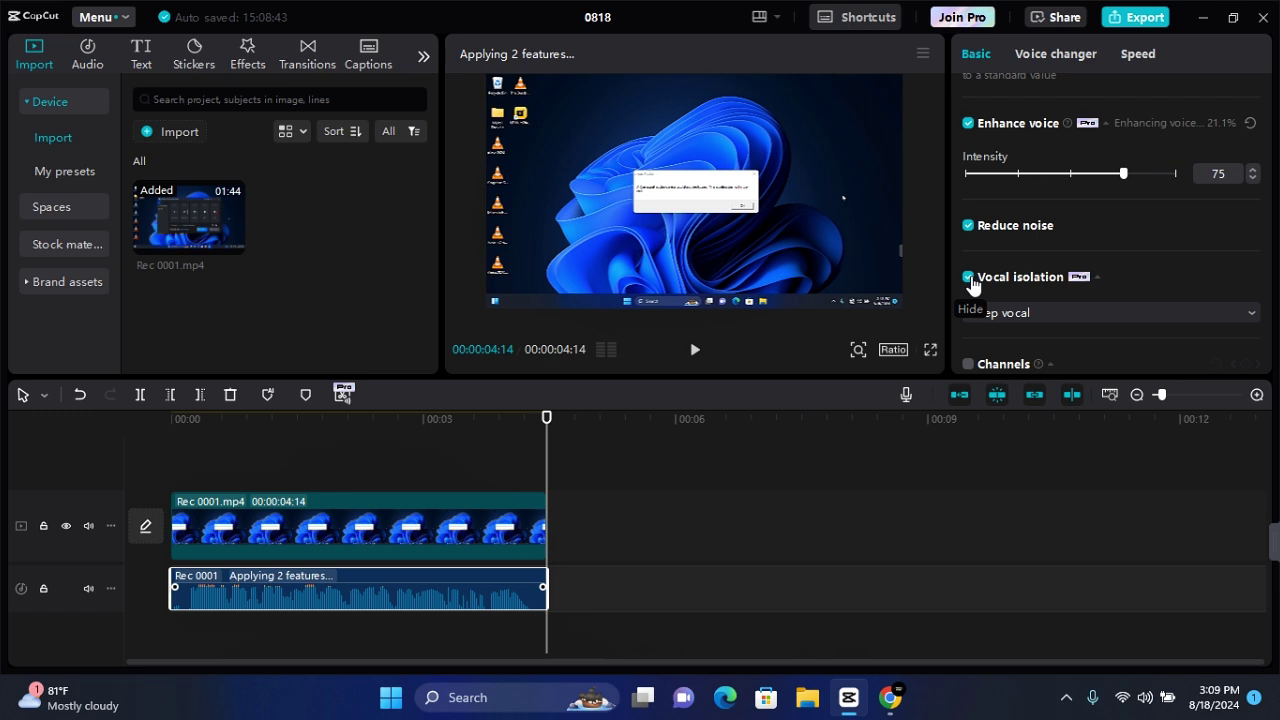
click(695, 349)
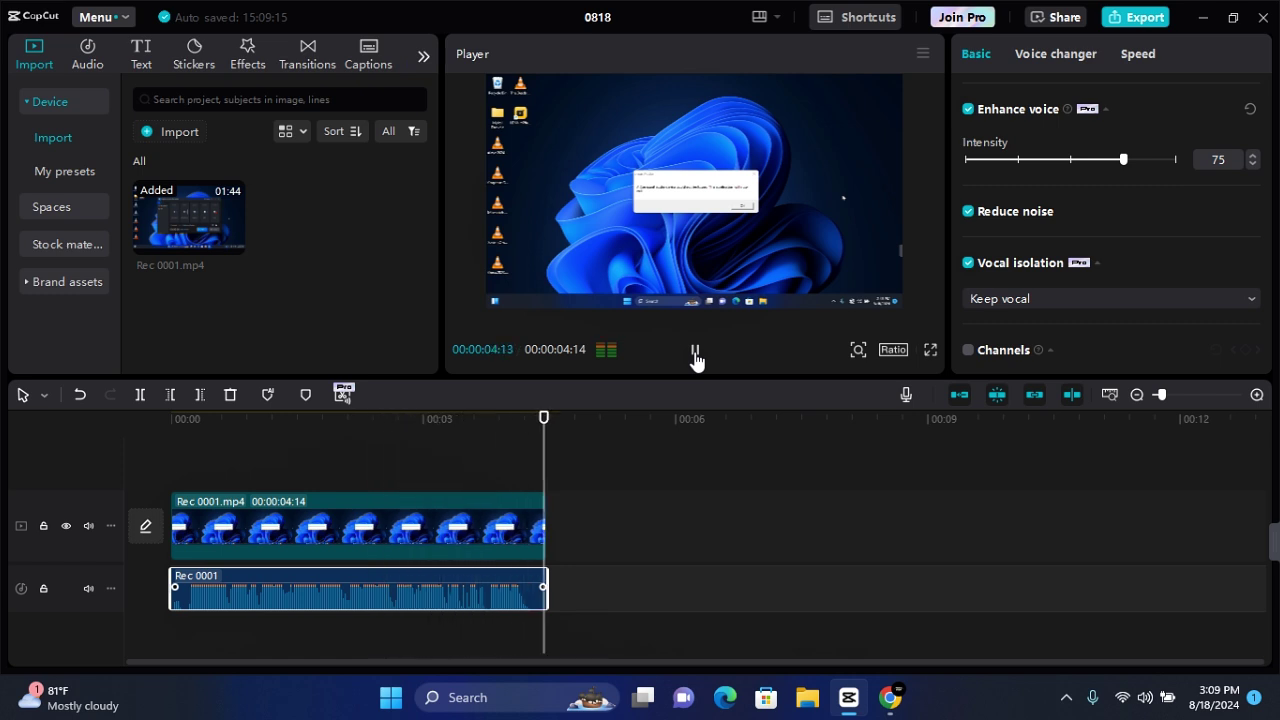
- Pause playback and lower the audio clip's volume line to 14.0dB
click(695, 355)
mouse_move(474, 588)
drag(475, 588, 475, 589)
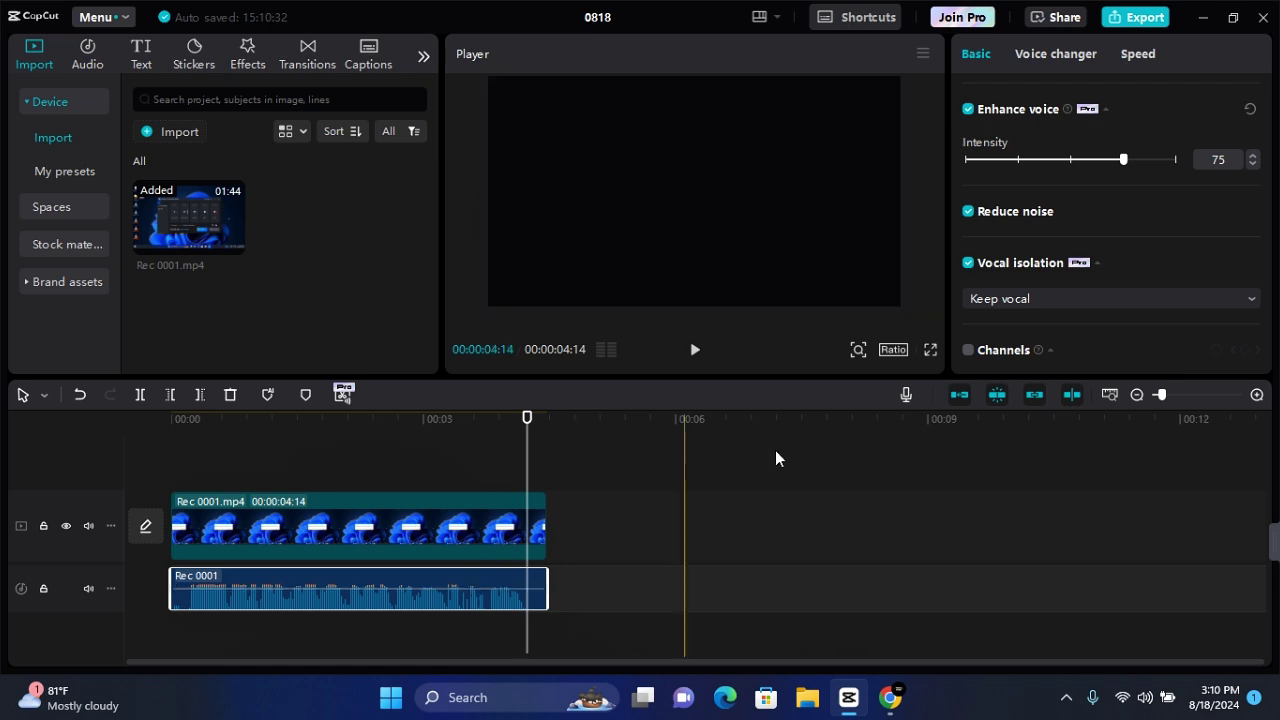
click(1147, 24)
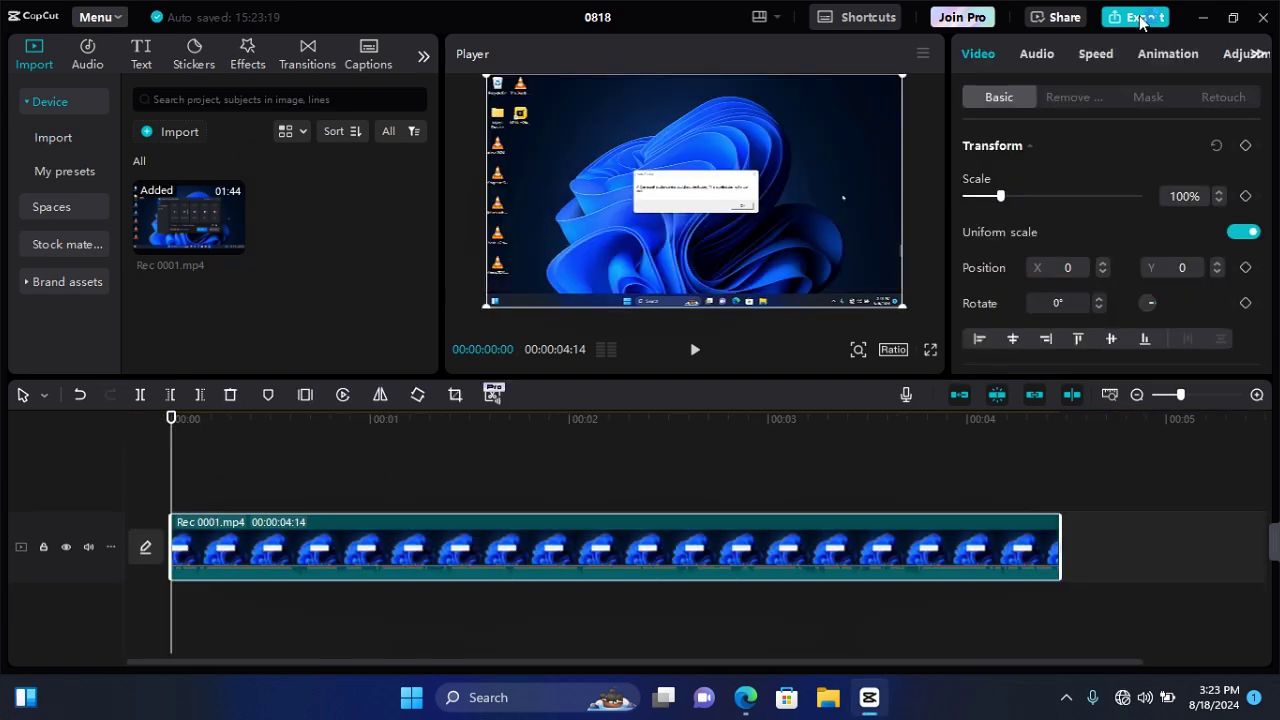
- Export the project's audio only as an MP3, with video left out
click(1140, 21)
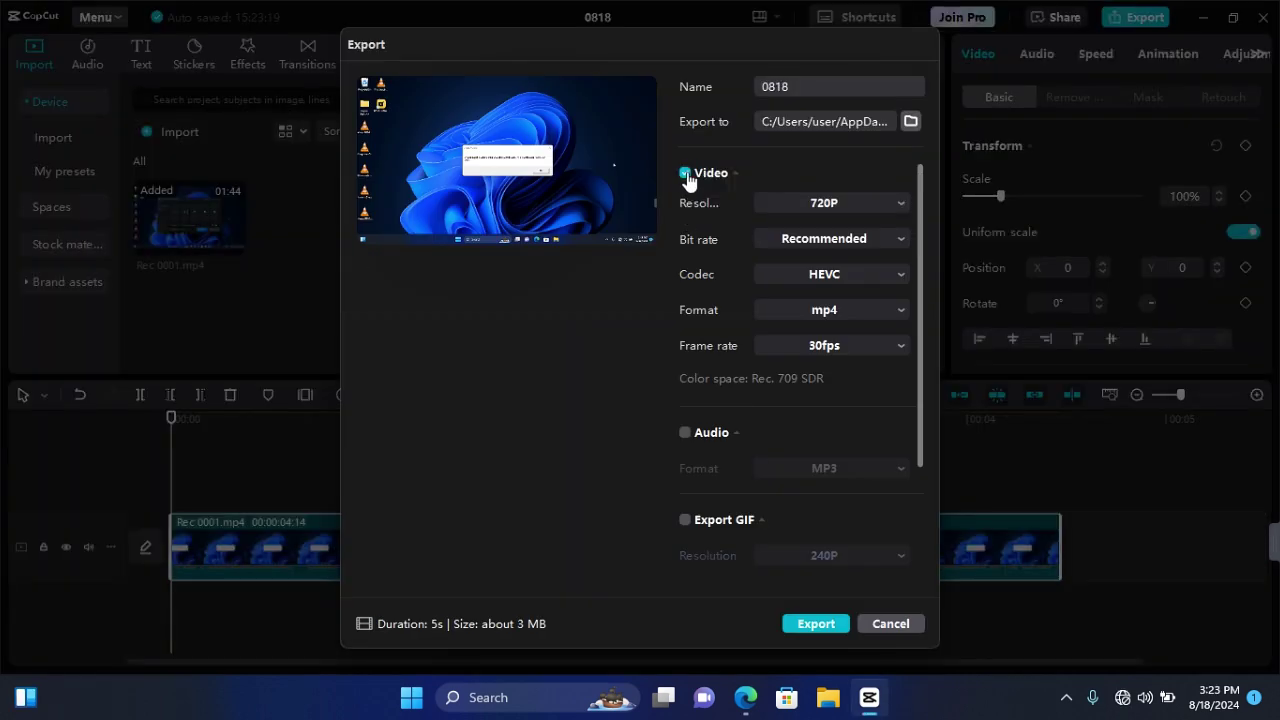
click(685, 174)
click(685, 432)
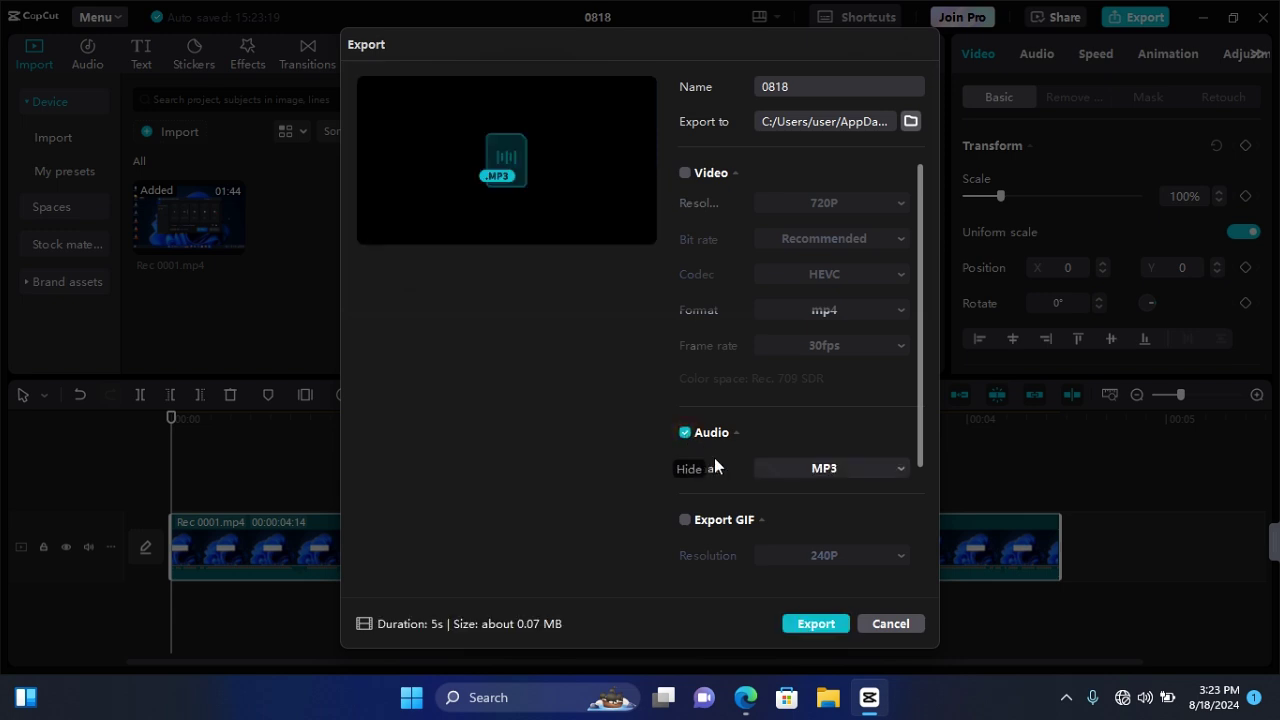
click(816, 623)
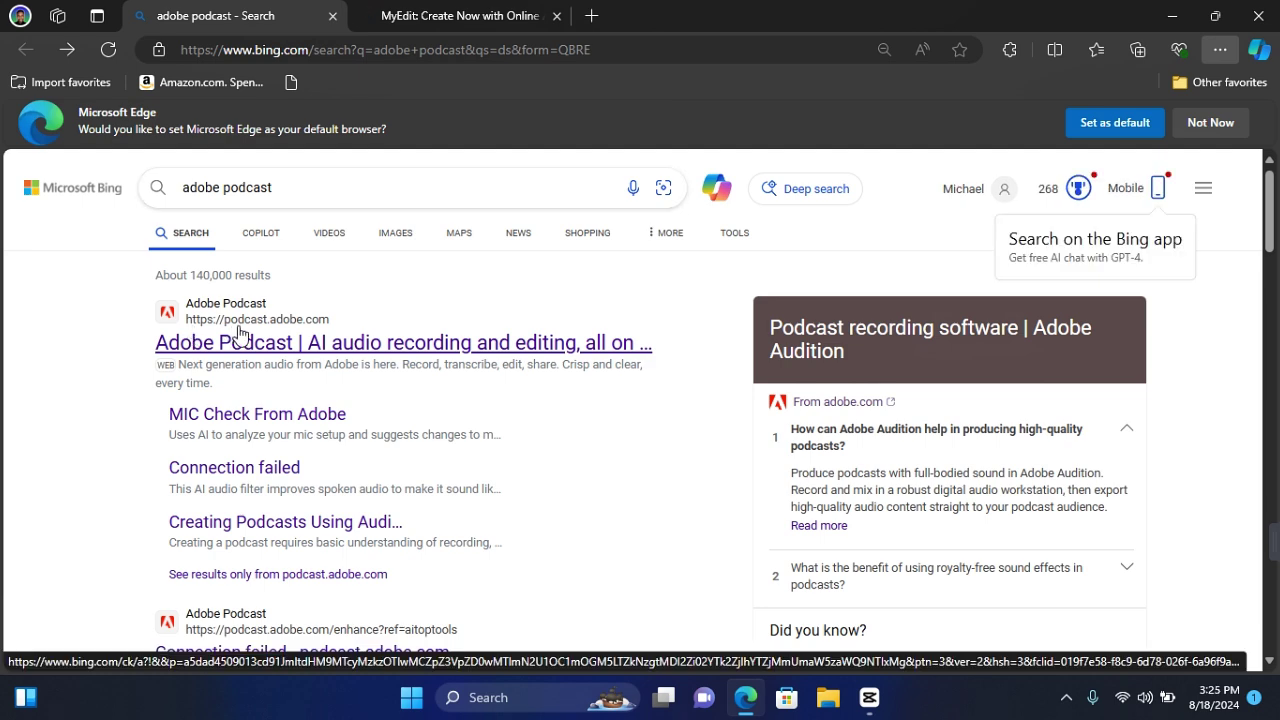
- Open Adobe Podcast from the search results and go to its Enhance Speech page
click(305, 348)
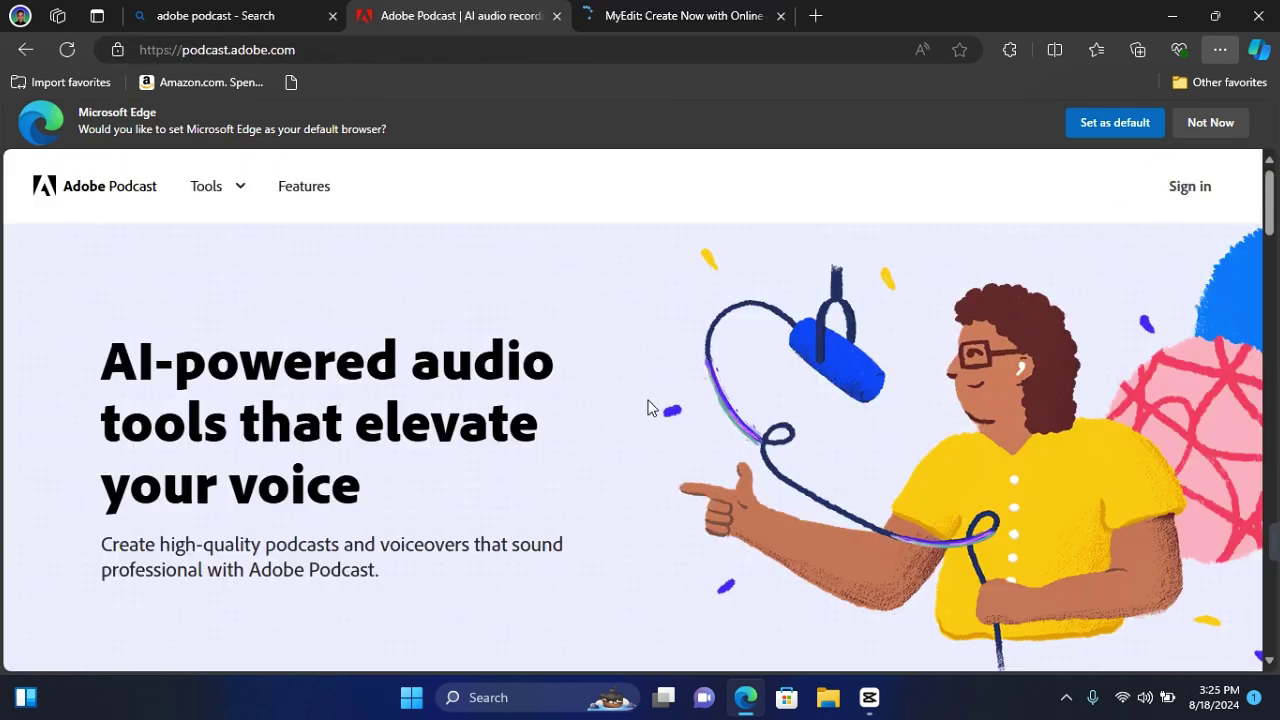
scroll(648, 408, down, 5)
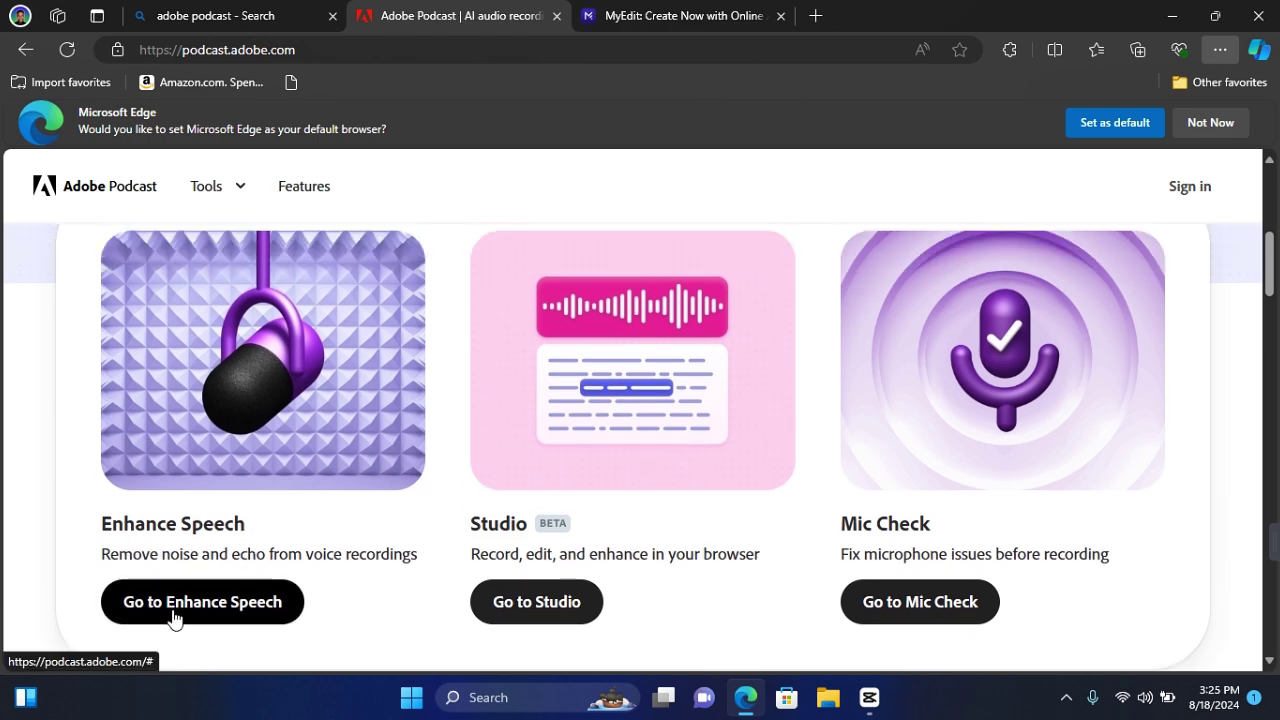
click(171, 608)
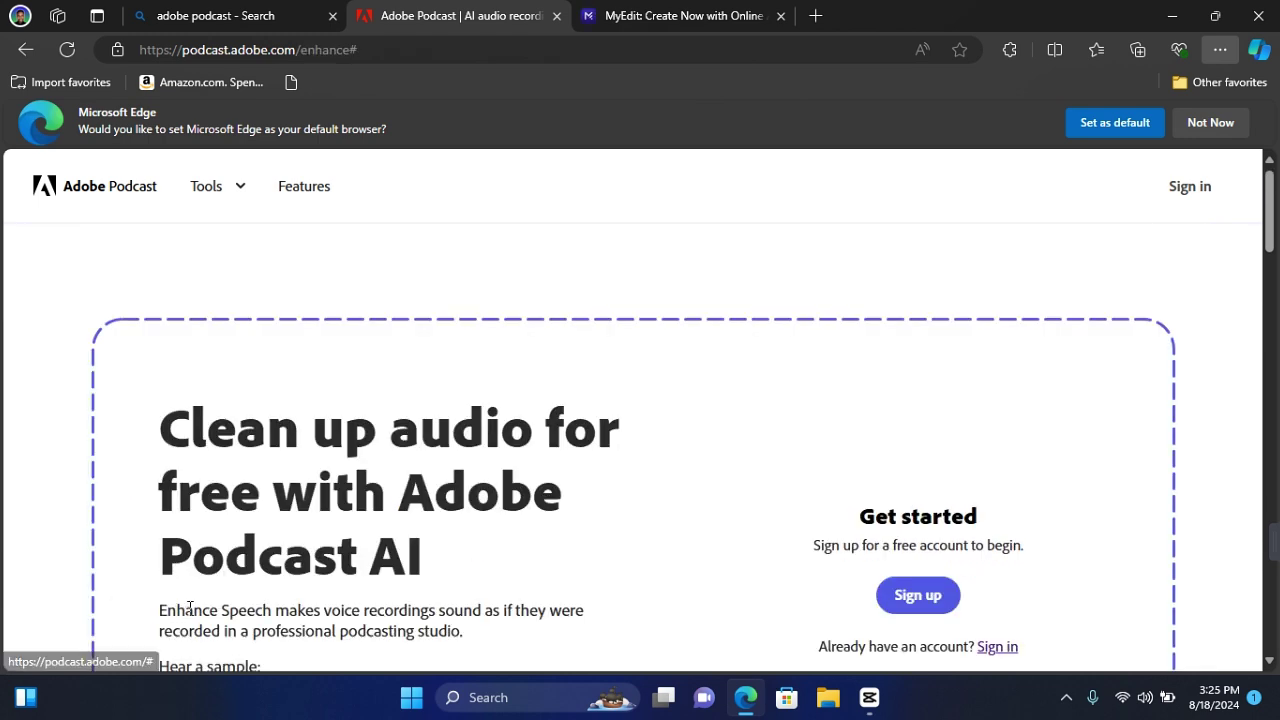
scroll(650, 490, down, 2)
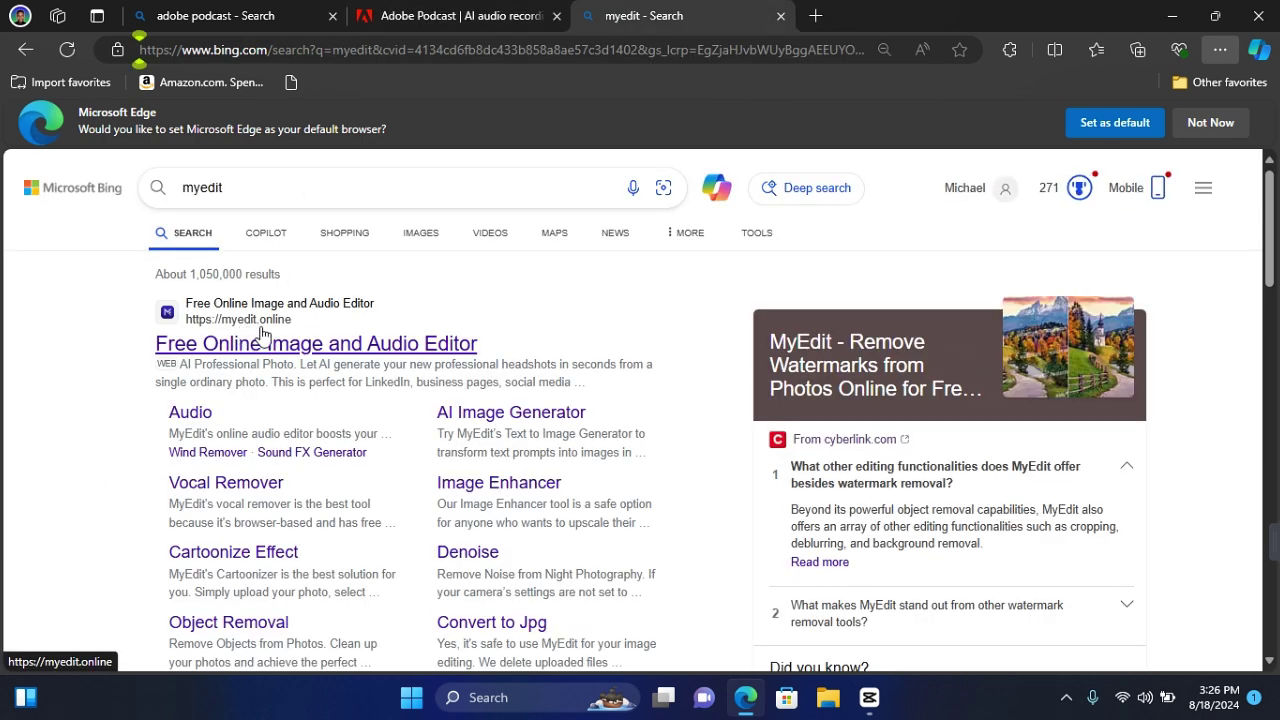
- Open MyEdit from the search results and browse its audio tools down to Audio Denoise
click(282, 357)
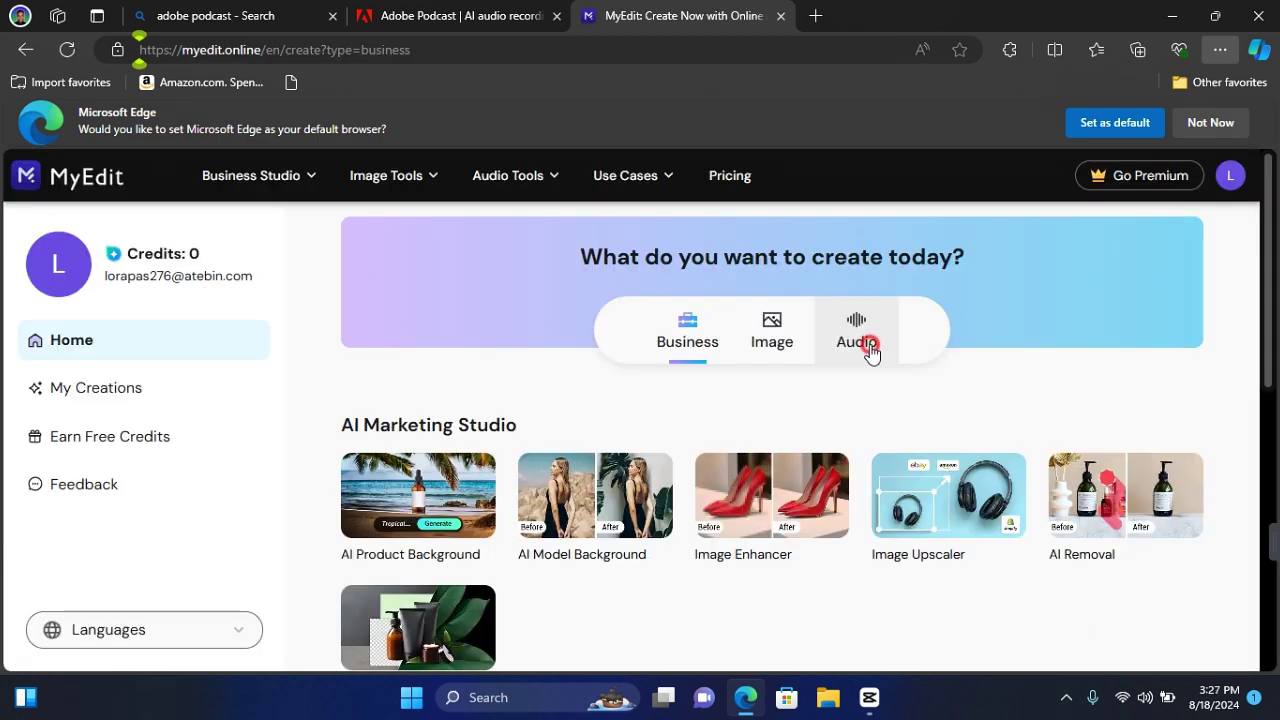
click(866, 348)
scroll(870, 352, down, 2)
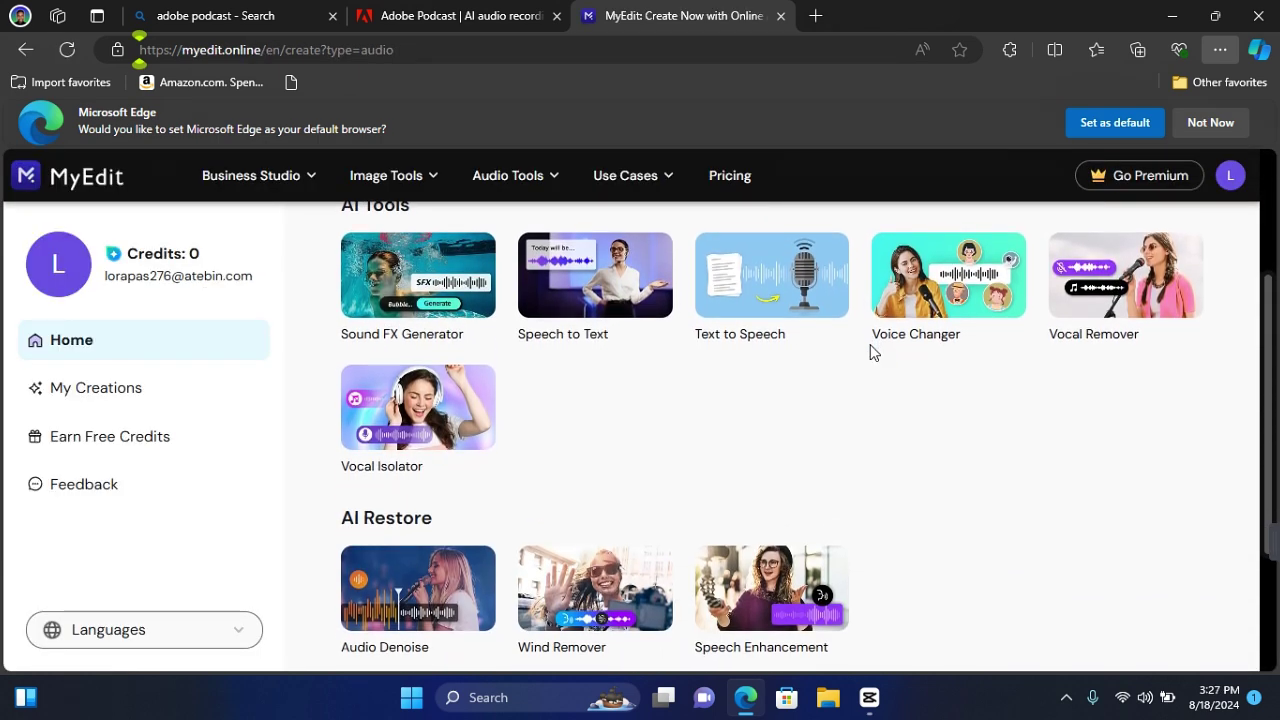
scroll(871, 350, down, 1)
scroll(493, 408, down, 1)
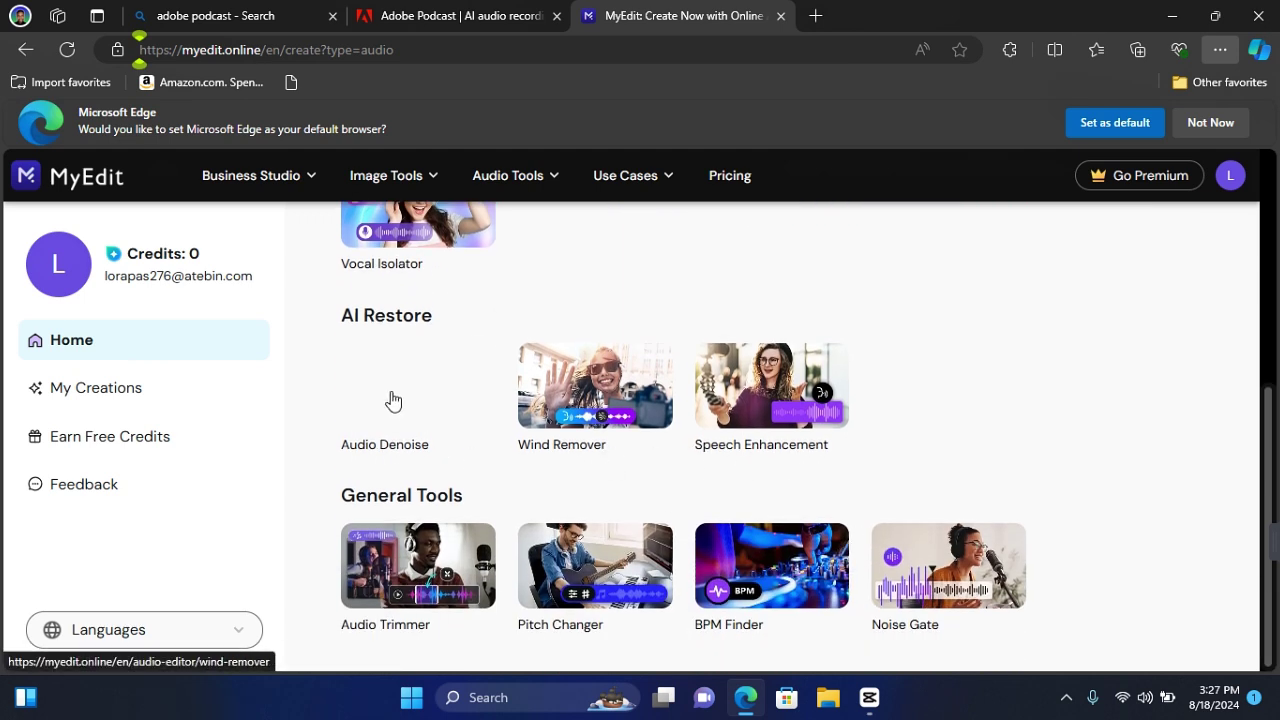
- Upload 0818.mp3 into MyEdit's Audio Denoise and preview the denoised result
click(408, 392)
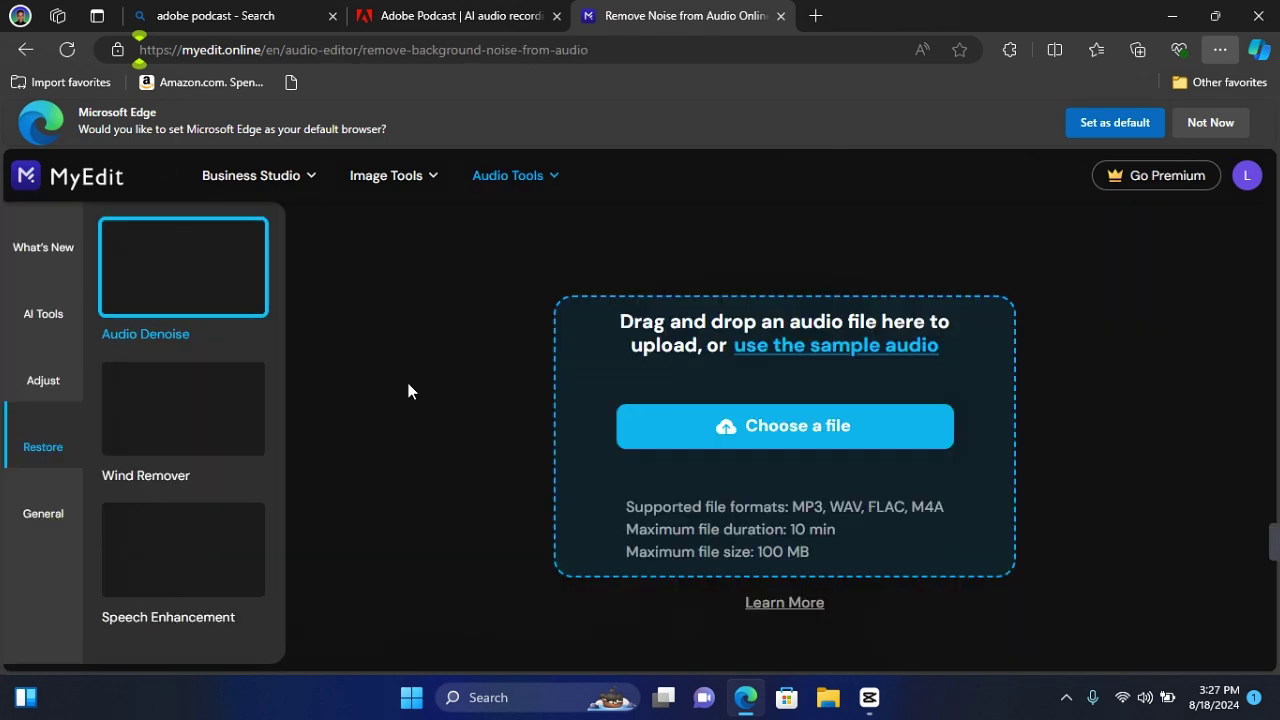
key(alt+Tab)
drag(263, 213, 821, 395)
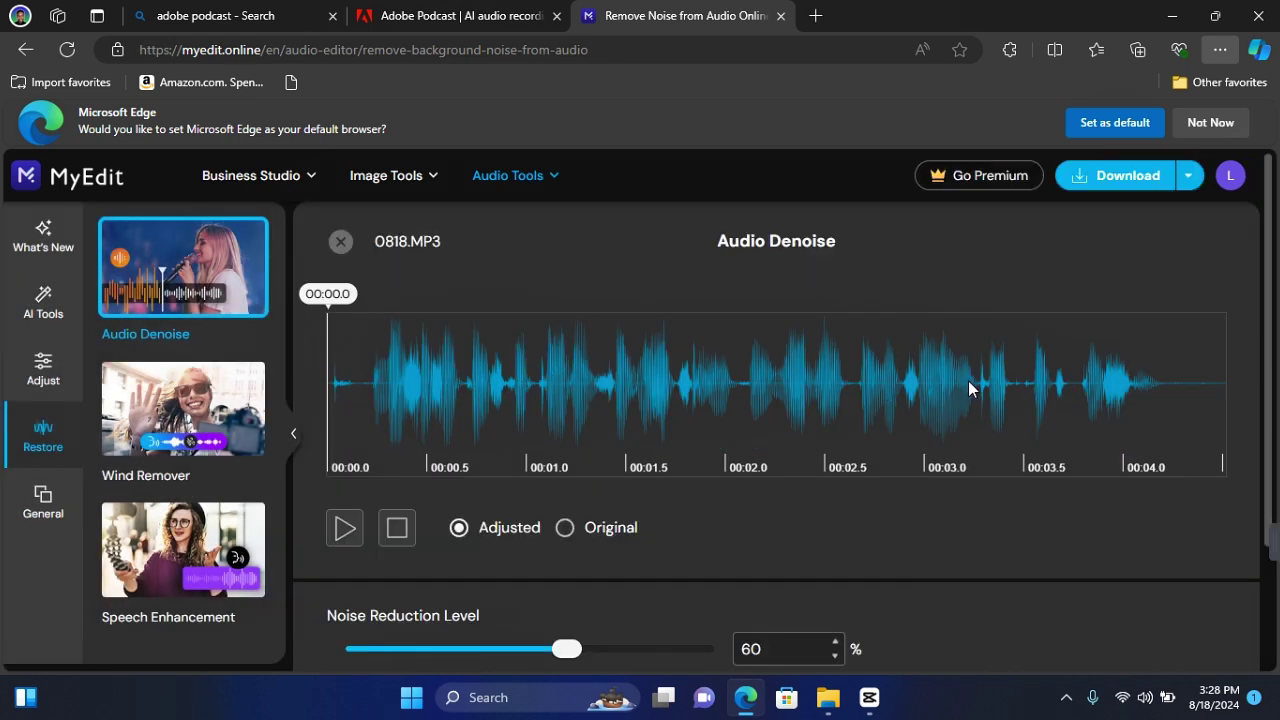
click(350, 528)
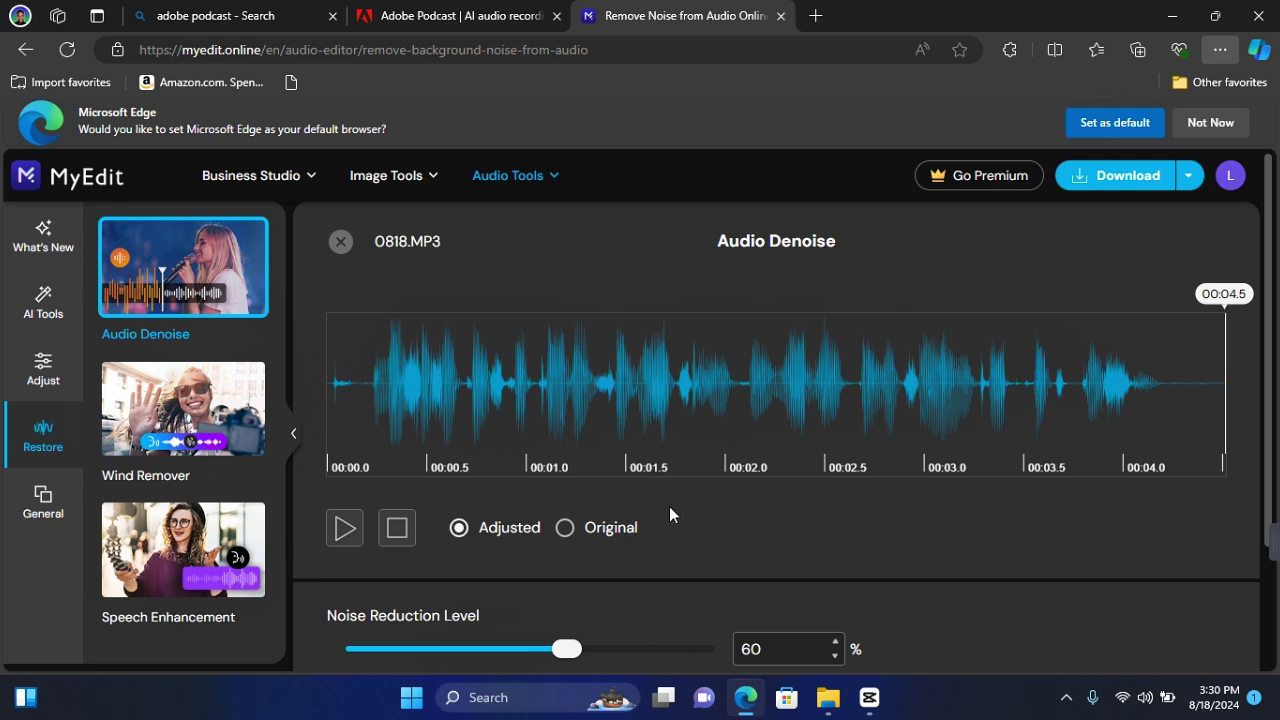
scroll(670, 514, down, 2)
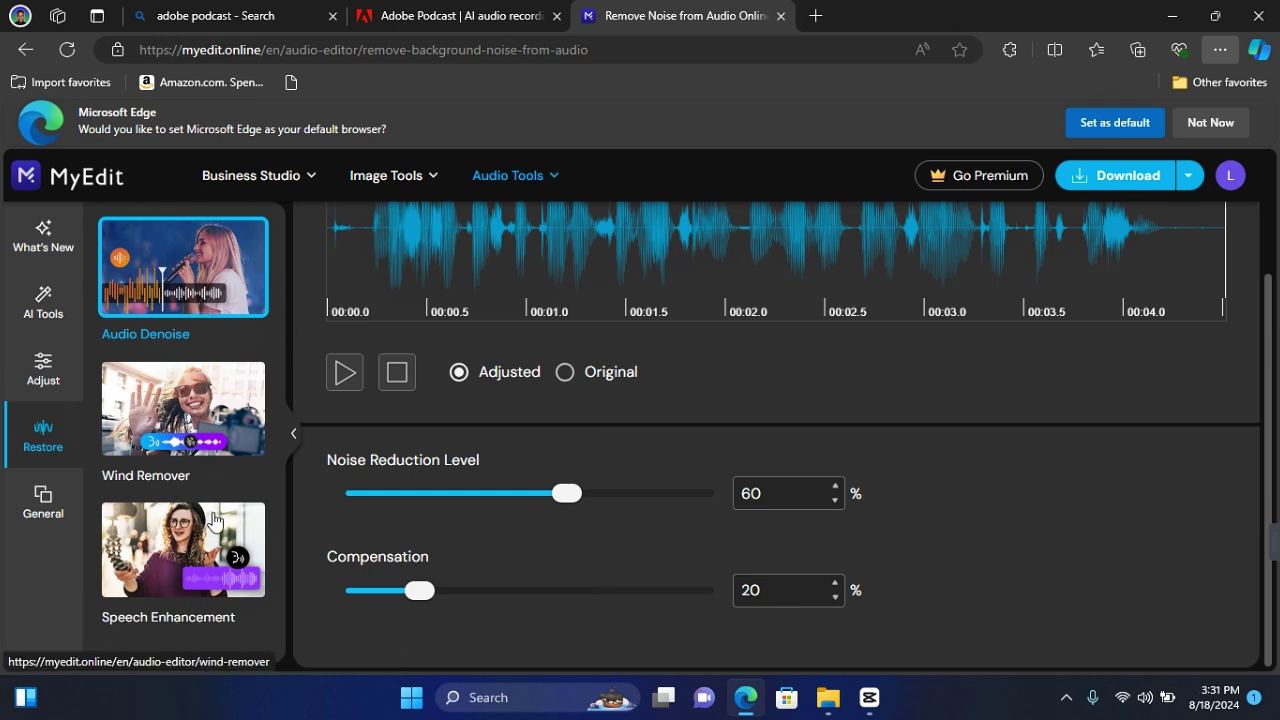
- Download the denoised MP3 and place 0818_Audio Denoise.mp3 on CapCut's timeline
click(1115, 180)
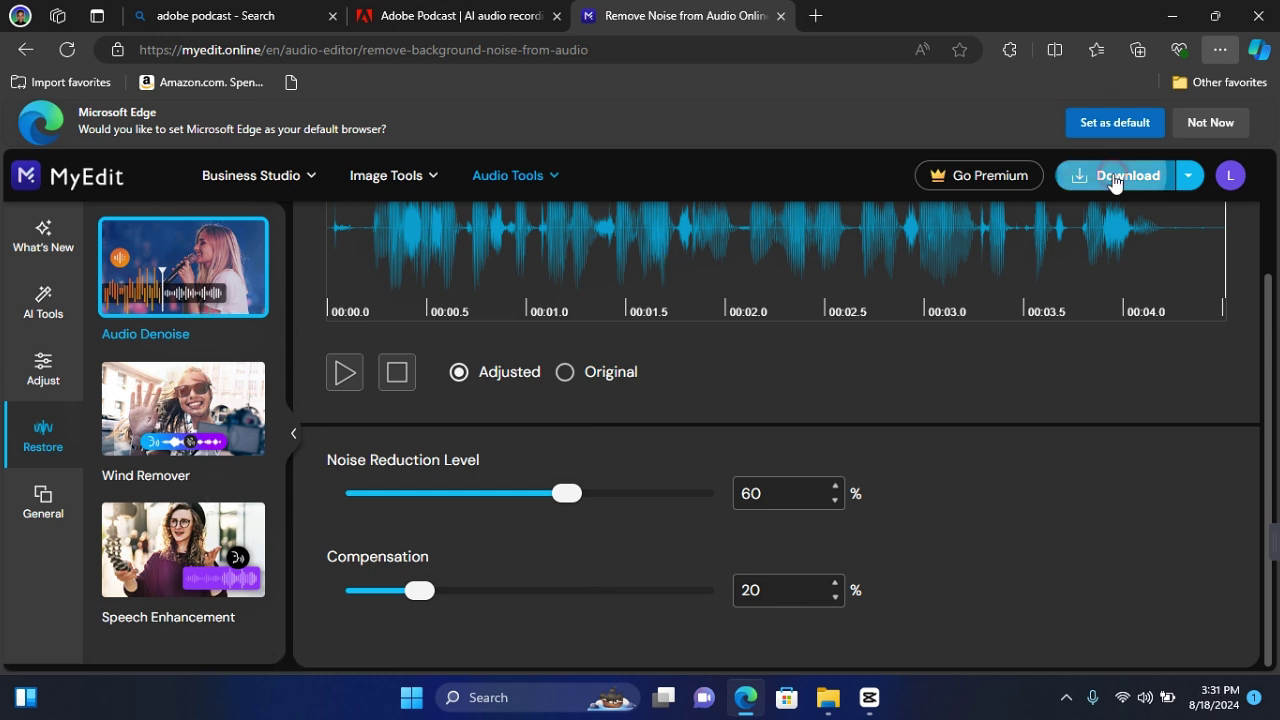
click(569, 582)
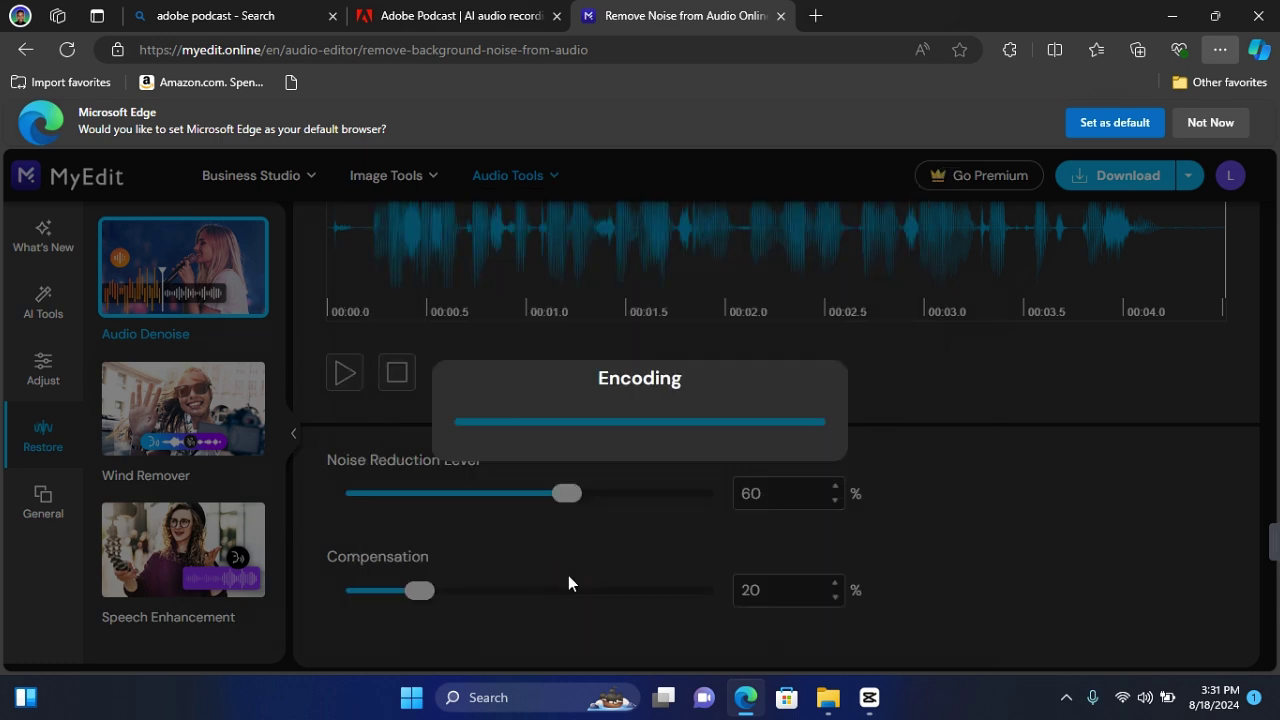
drag(362, 150, 768, 593)
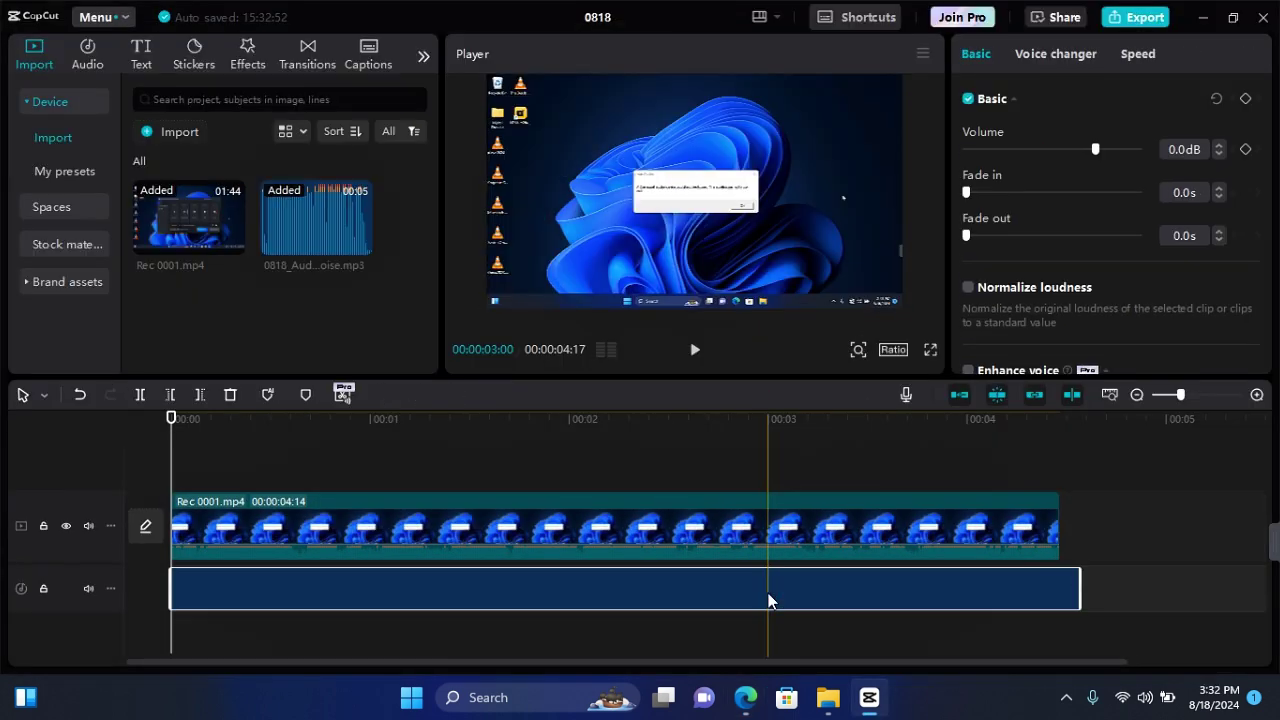
- Extract Rec 0001.mp4's original audio and delete it, leaving the 0818_Audio Denoise.mp3 track
right_click(598, 527)
click(672, 528)
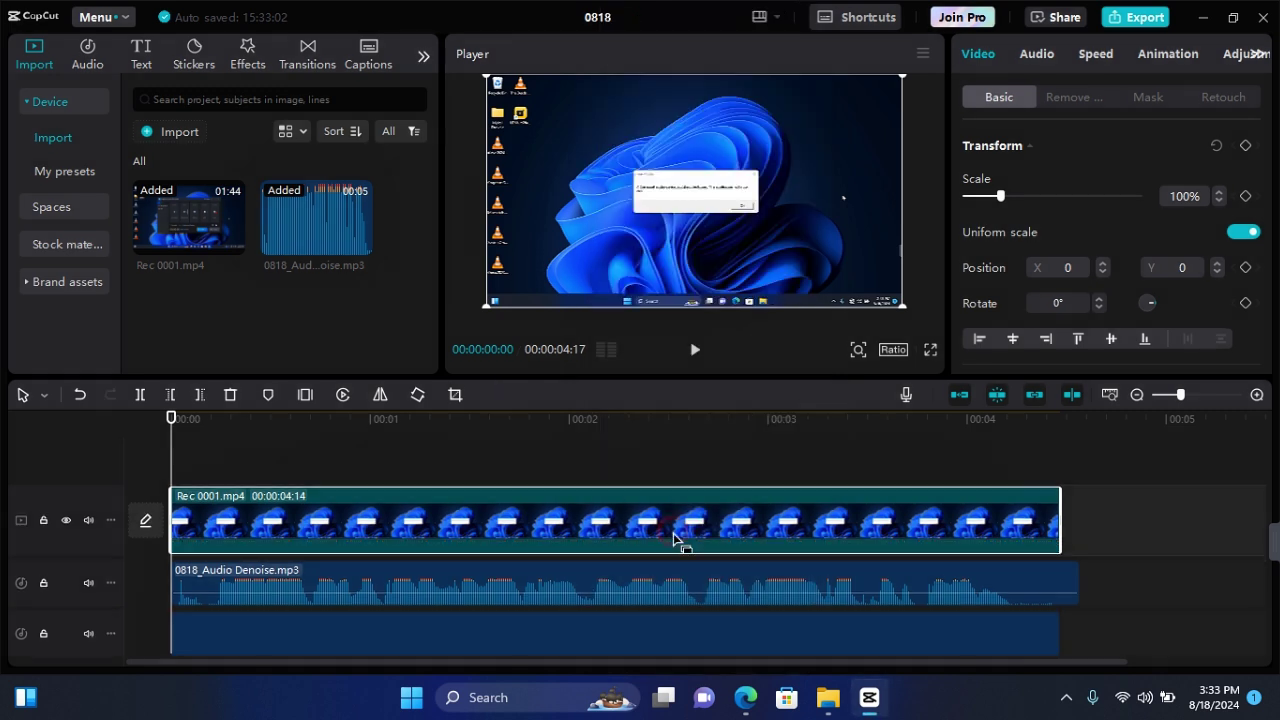
click(647, 647)
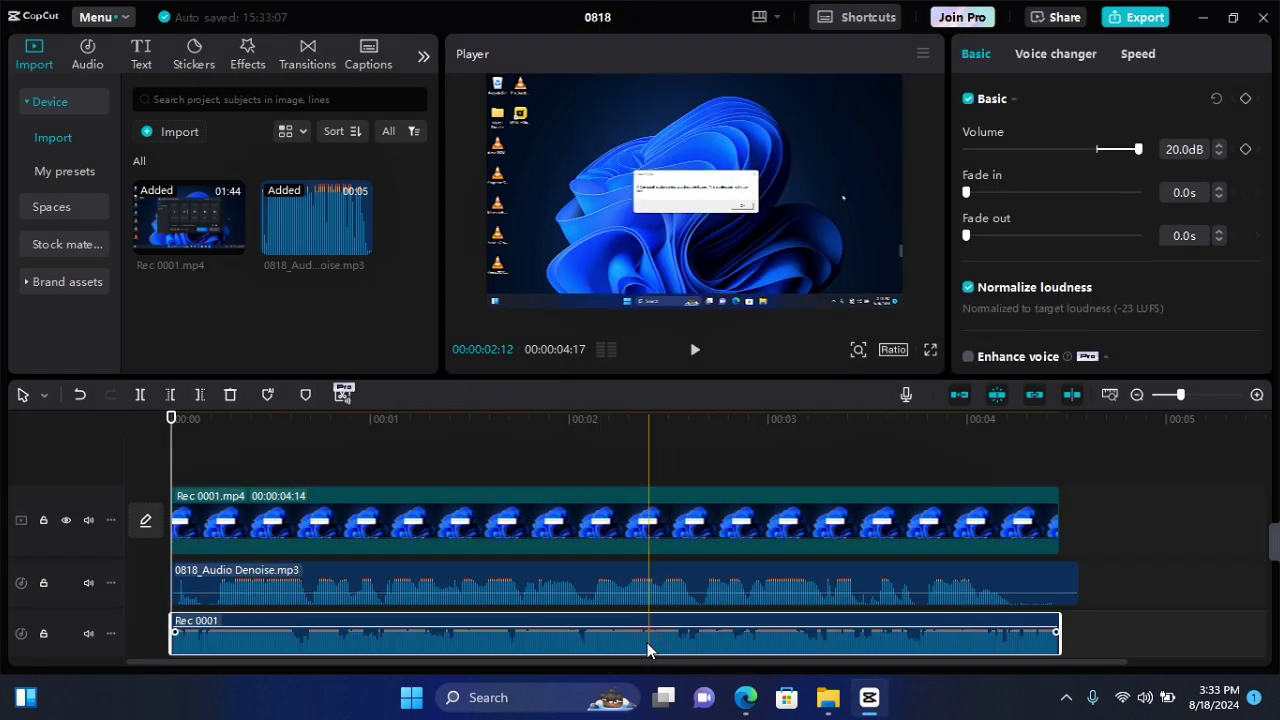
key(Delete)
click(569, 590)
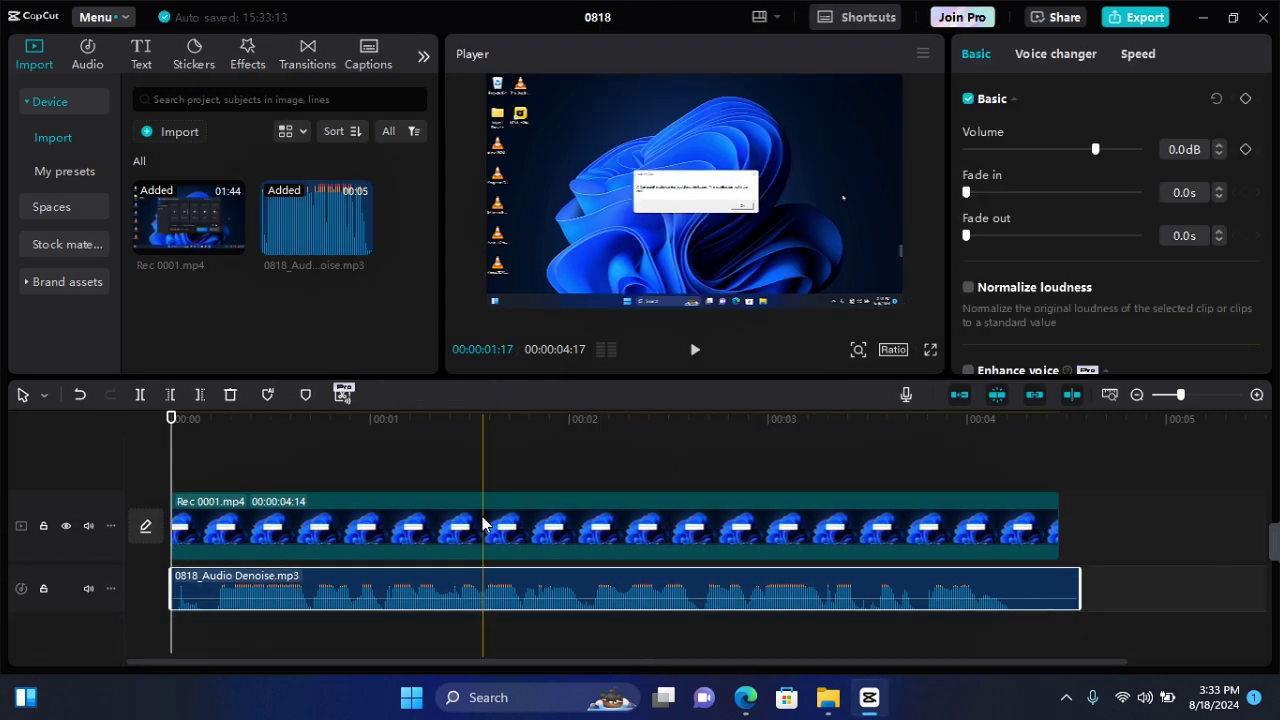